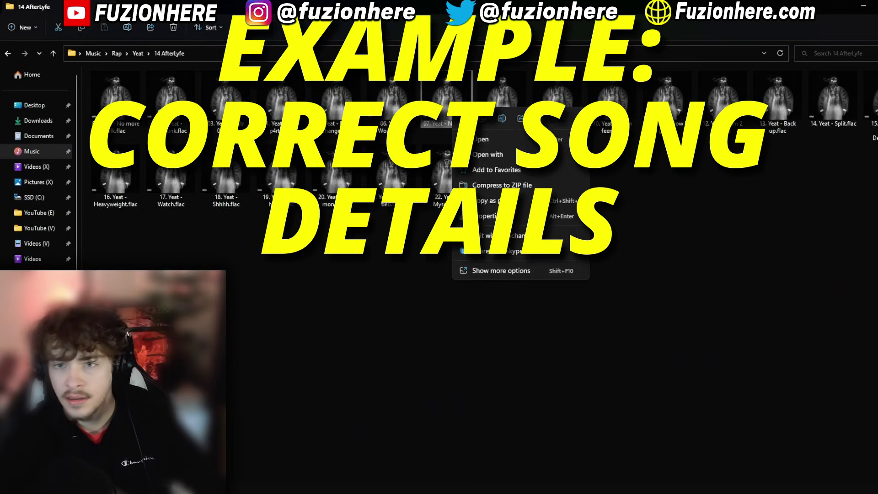
Play the FLAC track to show its correct details, then scroll down to rows 21–30
{"action": "right_click", "coordinate": [445, 112]}
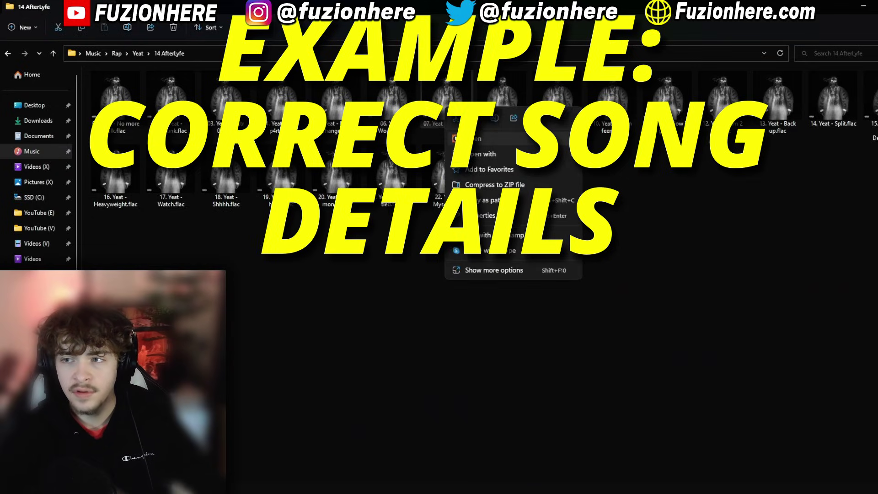
{"action": "left_click", "coordinate": [471, 138]}
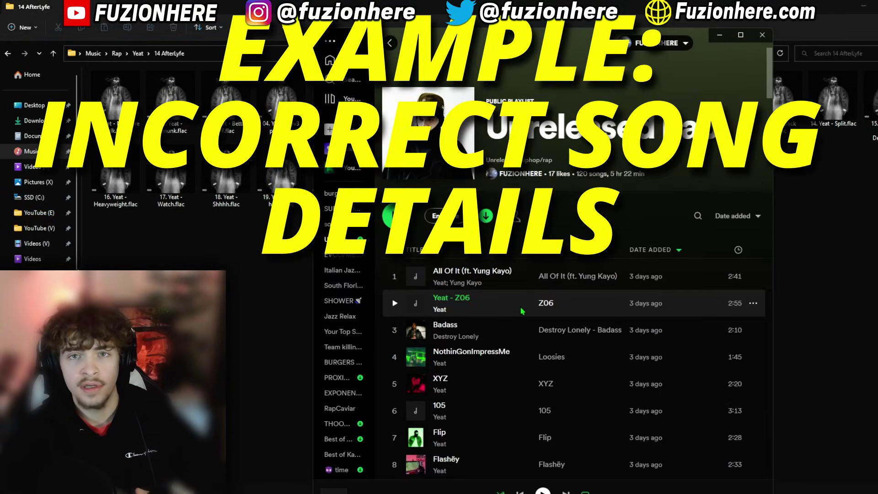
{"action": "scroll", "coordinate": [503, 356], "scroll_direction": "down", "scroll_amount": 5}
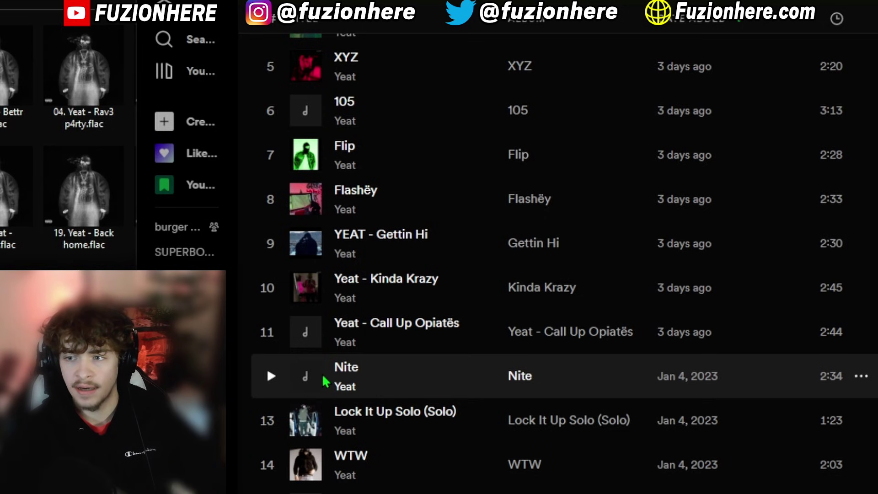
{"action": "scroll", "coordinate": [383, 370], "scroll_direction": "down", "scroll_amount": 8}
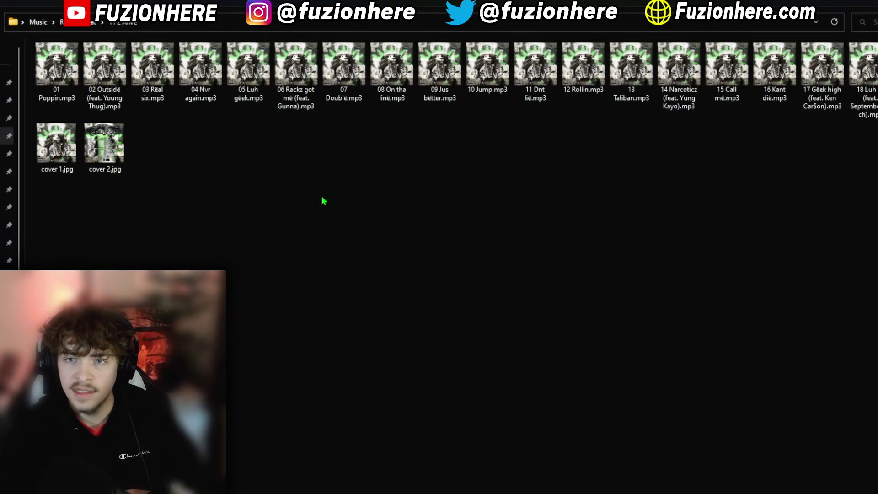
Unblock 01 Poppin.mp3 in its Properties dialog and apply the change
{"action": "right_click", "coordinate": [63, 92]}
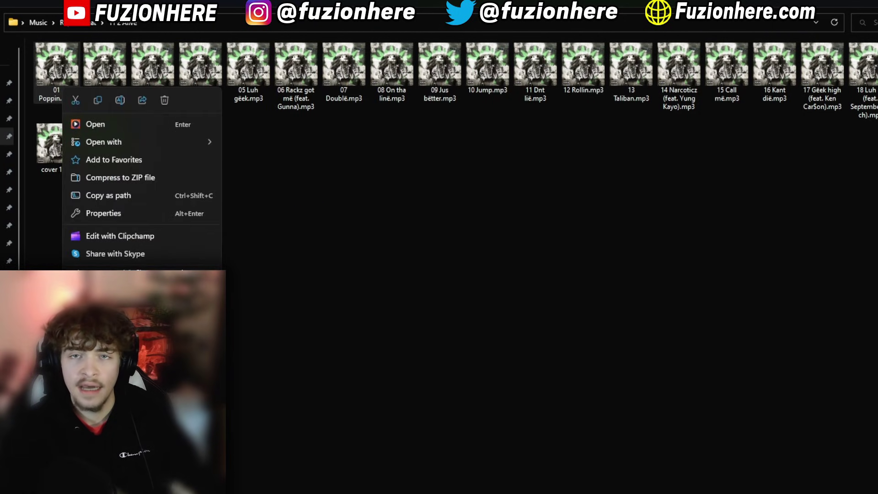
{"action": "left_click", "coordinate": [101, 273]}
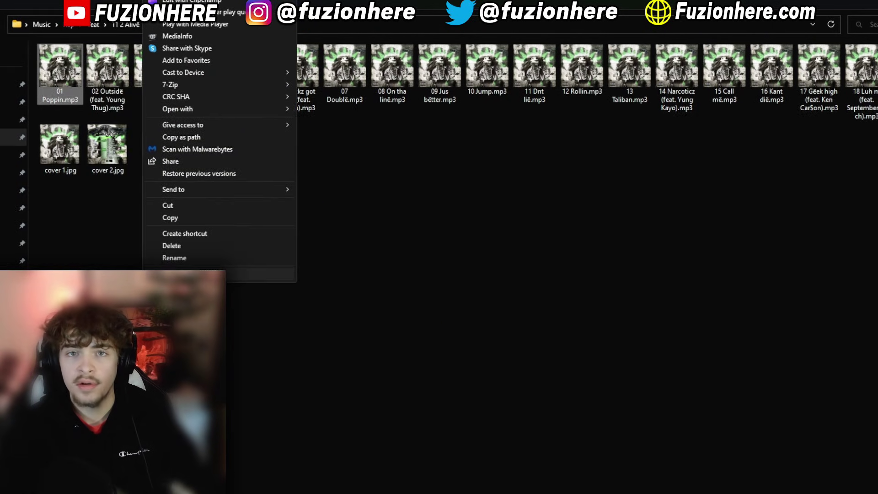
{"action": "left_click", "coordinate": [183, 275]}
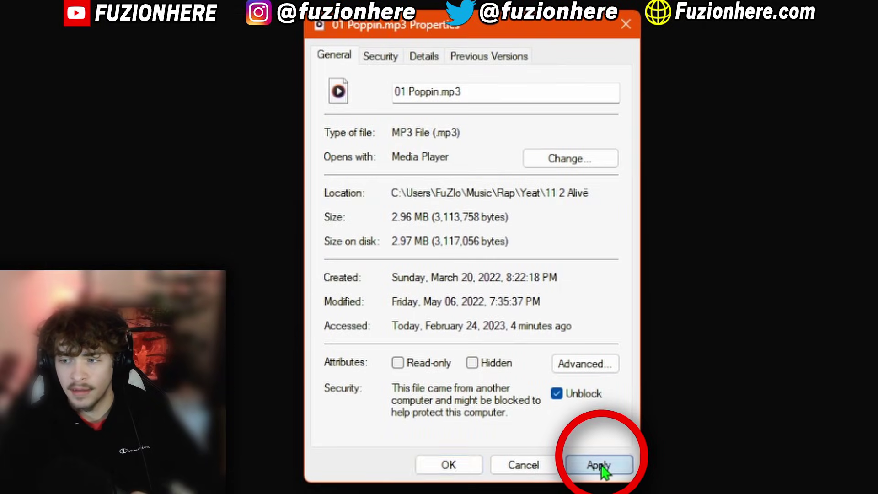
{"action": "left_click", "coordinate": [504, 388]}
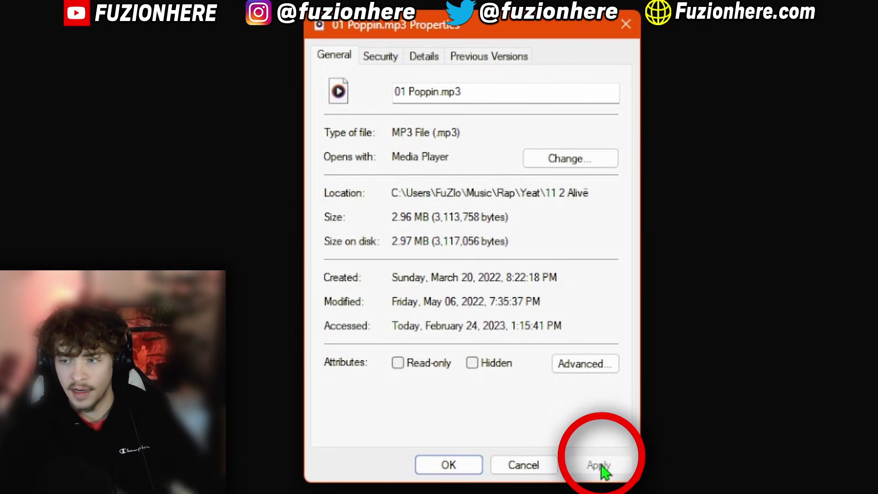
Show the Details tab of 01 Poppin.mp3's Properties dialog
{"action": "left_click", "coordinate": [426, 58]}
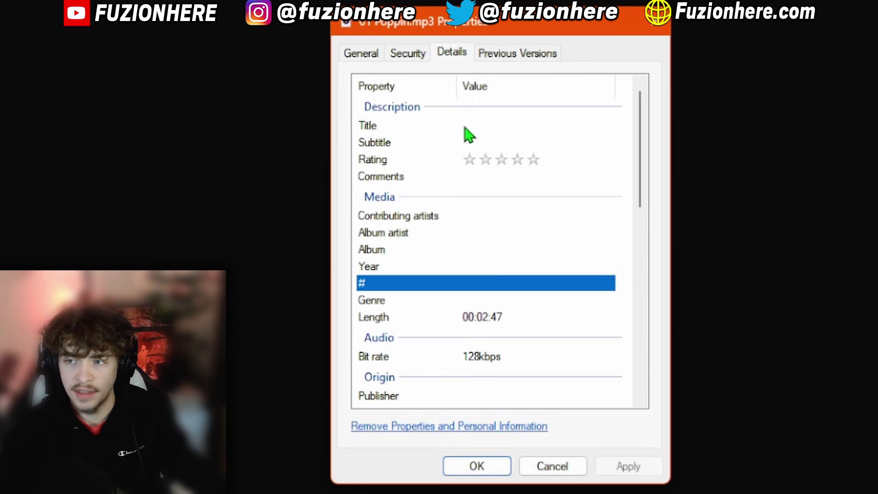
Set the title to Poppin and the contributing artist to Yeat
{"action": "left_click", "coordinate": [516, 125]}
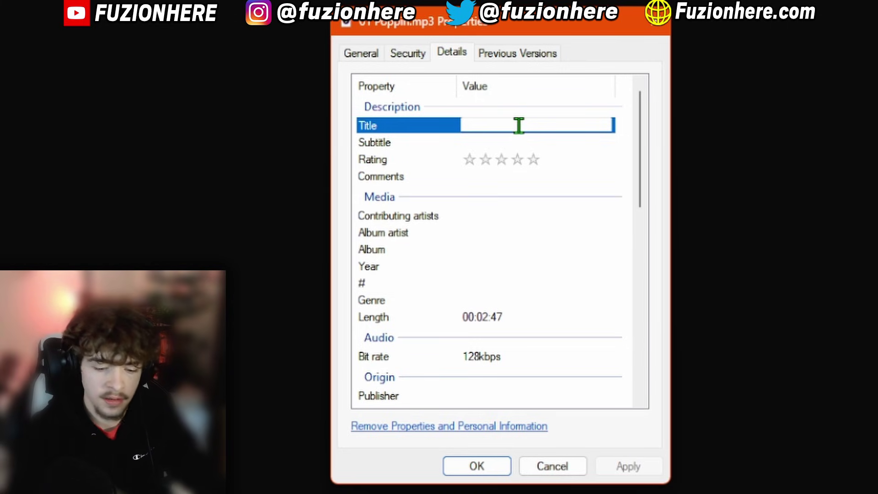
{"action": "type", "text": "Poppin"}
{"action": "left_click", "coordinate": [476, 217]}
{"action": "type", "text": "Yeat;"}
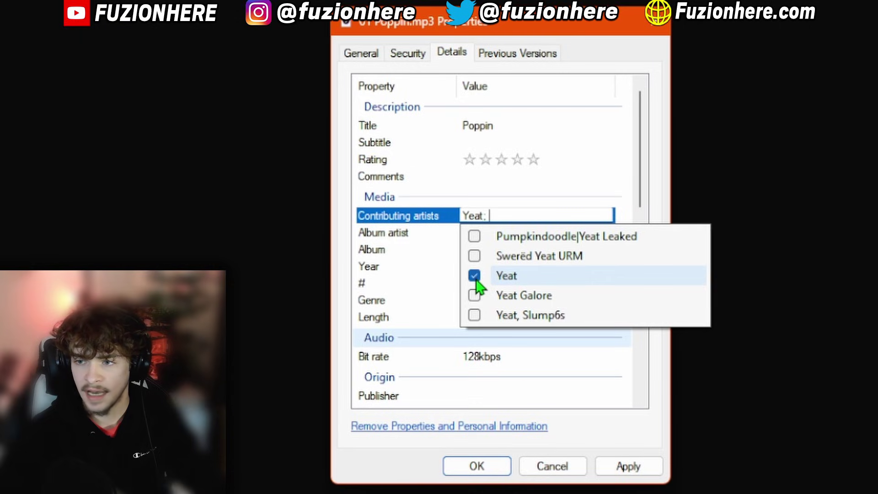
{"action": "left_click", "coordinate": [382, 221]}
Set the album artist to Yeat and paste 2 Alivë as the album
{"action": "left_click", "coordinate": [500, 232]}
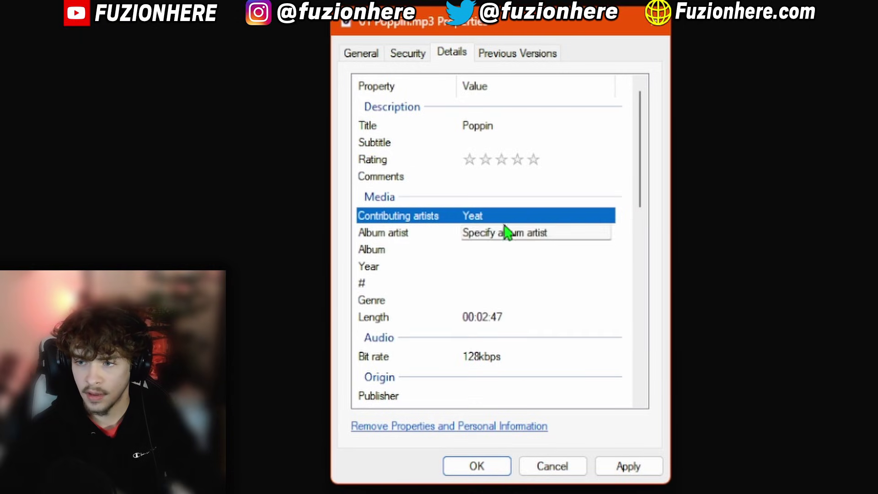
{"action": "type", "text": "Yeat"}
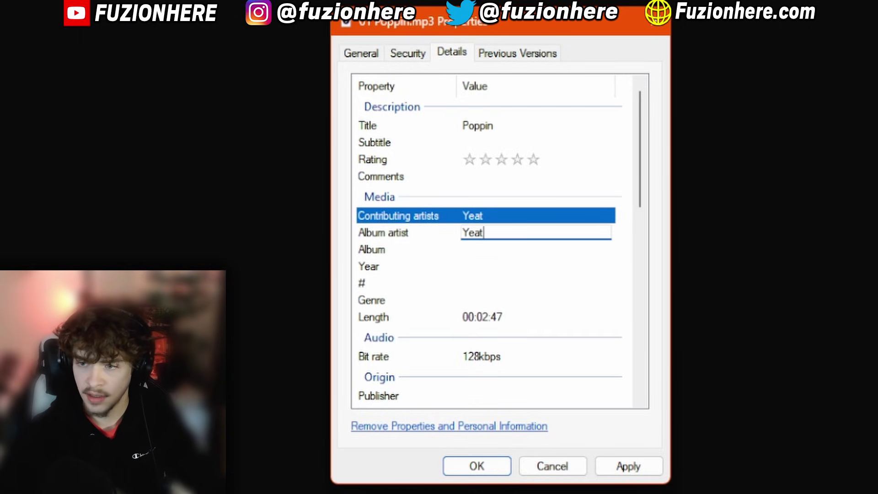
{"action": "left_click", "coordinate": [500, 251]}
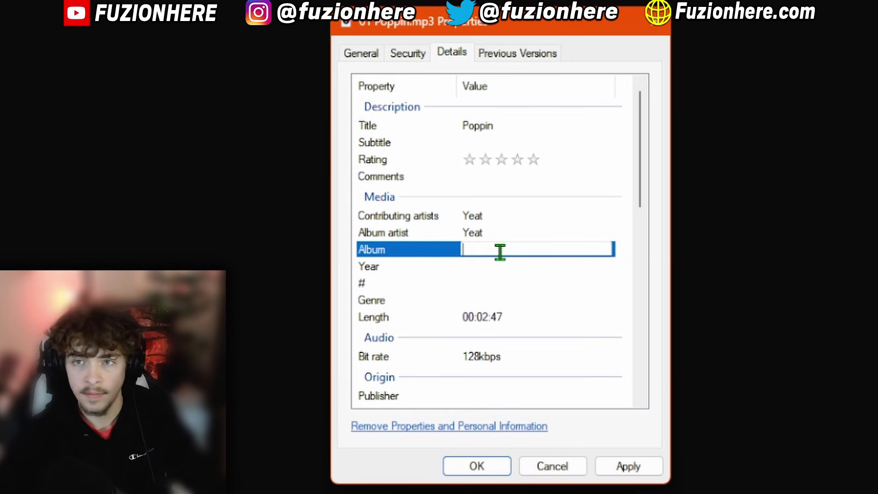
{"action": "type", "text": "2 Alivë"}
{"action": "key", "text": "Return"}
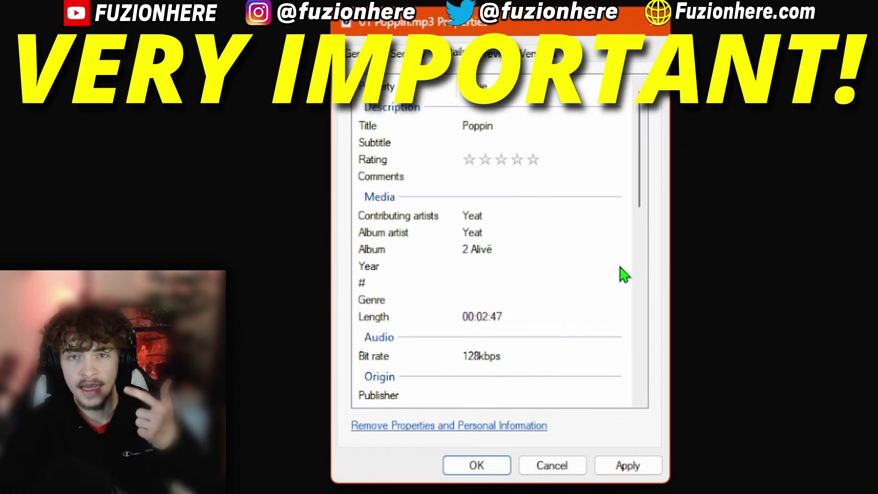
Check the remaining detail fields and apply the new tags to the file
{"action": "left_click", "coordinate": [505, 282]}
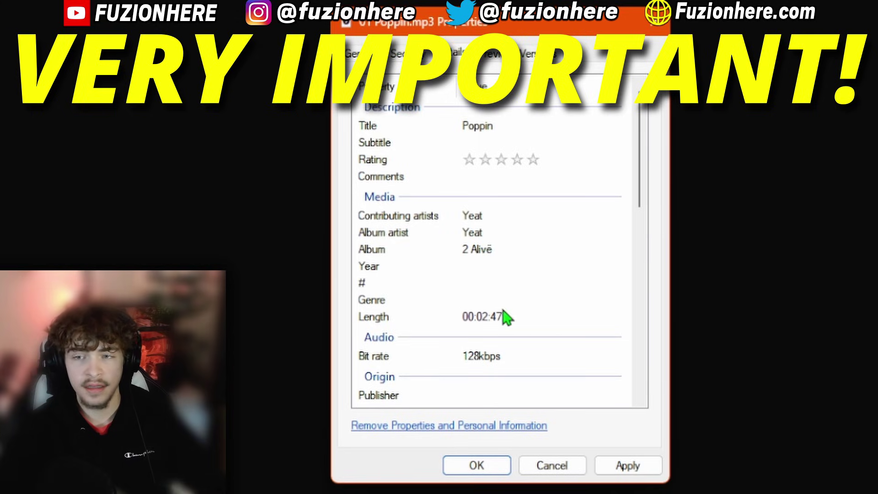
{"action": "scroll", "coordinate": [506, 316], "scroll_direction": "down", "scroll_amount": 2}
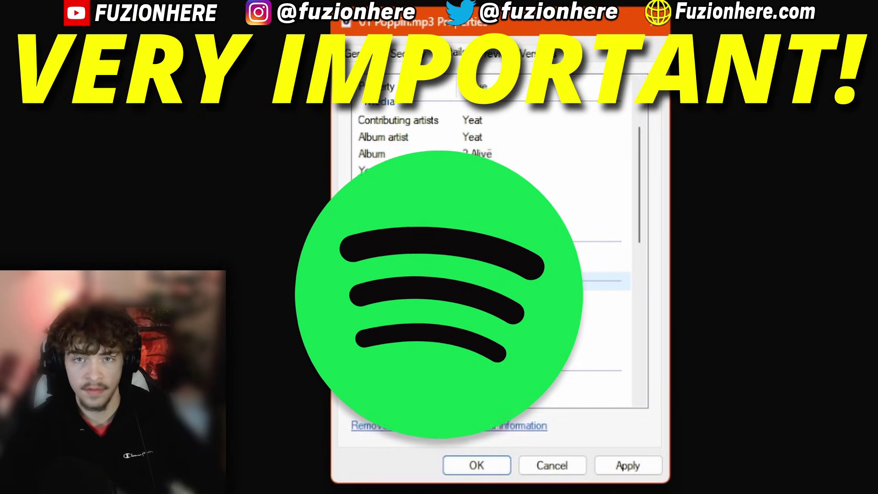
{"action": "scroll", "coordinate": [509, 229], "scroll_direction": "up", "scroll_amount": 2}
{"action": "left_click", "coordinate": [488, 126]}
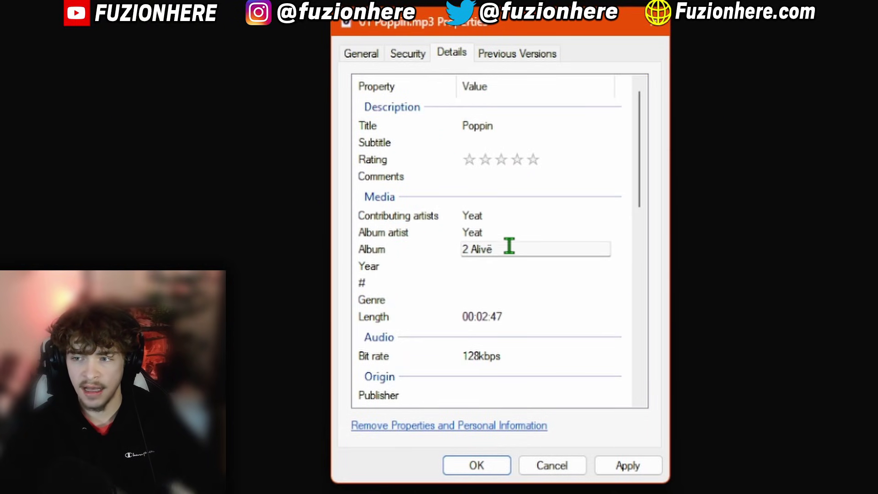
{"action": "left_click", "coordinate": [629, 472]}
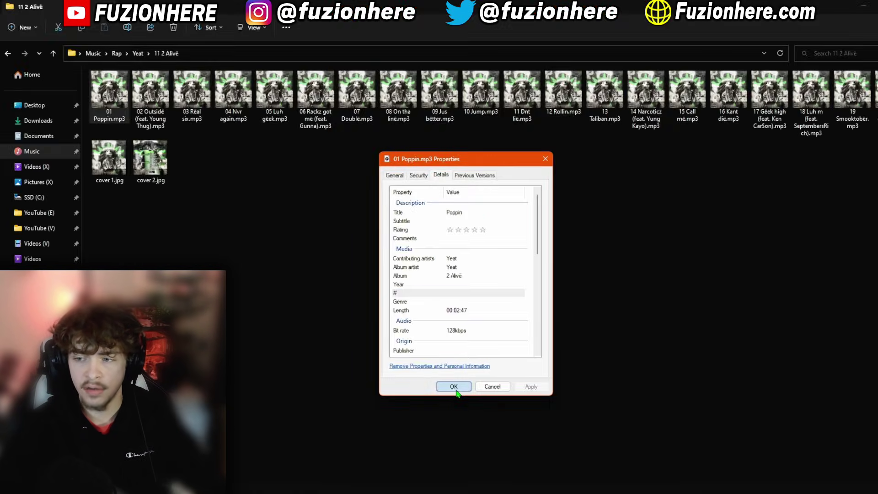
Close Properties, briefly play and pause the retagged Poppin track, then select 01 Poppin.mp3
{"action": "left_click", "coordinate": [476, 465]}
{"action": "double_click", "coordinate": [109, 108]}
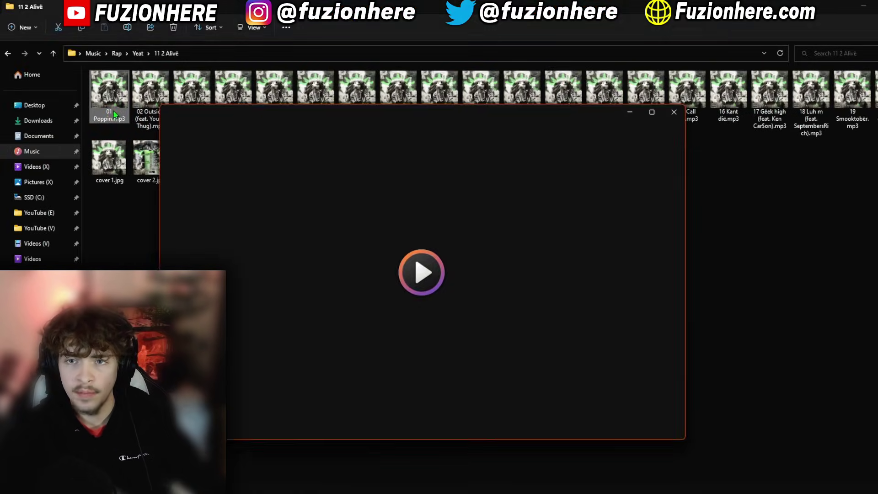
{"action": "key", "text": "space"}
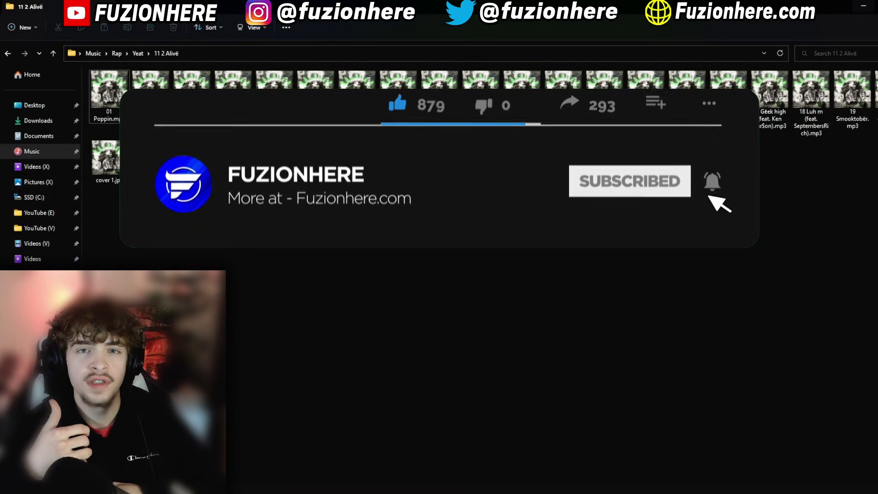
{"action": "left_click", "coordinate": [115, 106]}
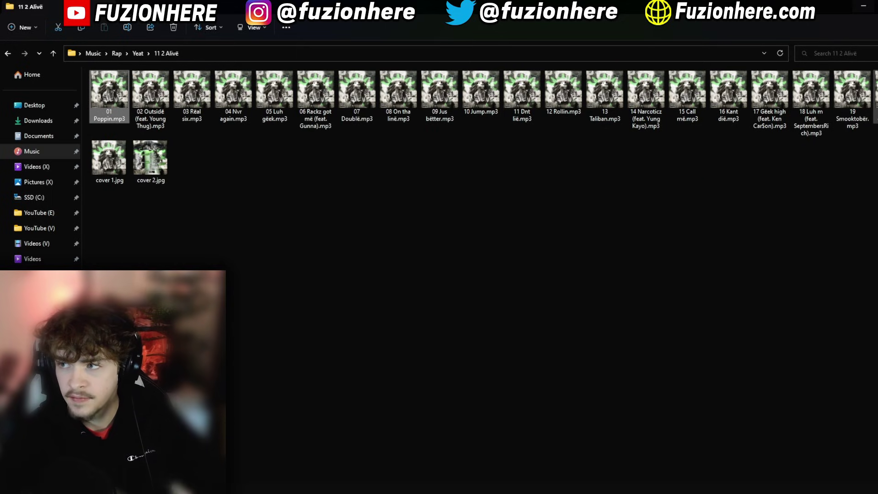
Select all tracks and open their combined Properties on the Details tab
{"action": "key", "text": "ctrl+a"}
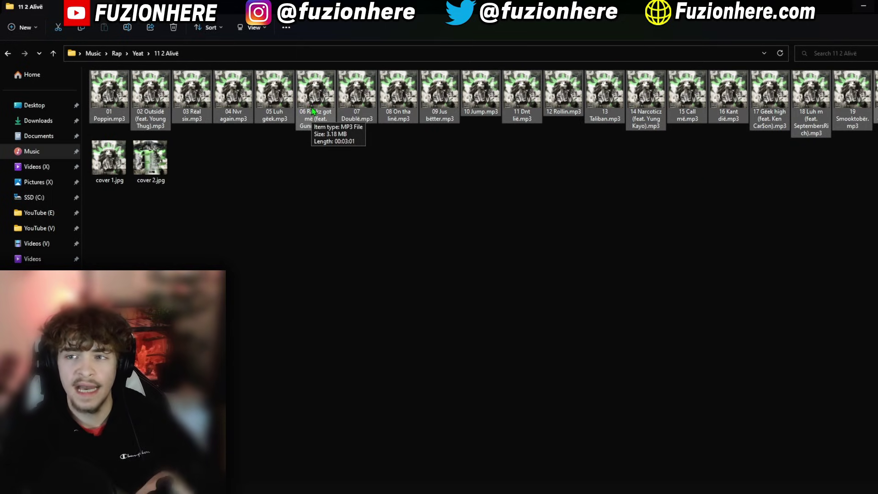
{"action": "right_click", "coordinate": [314, 112]}
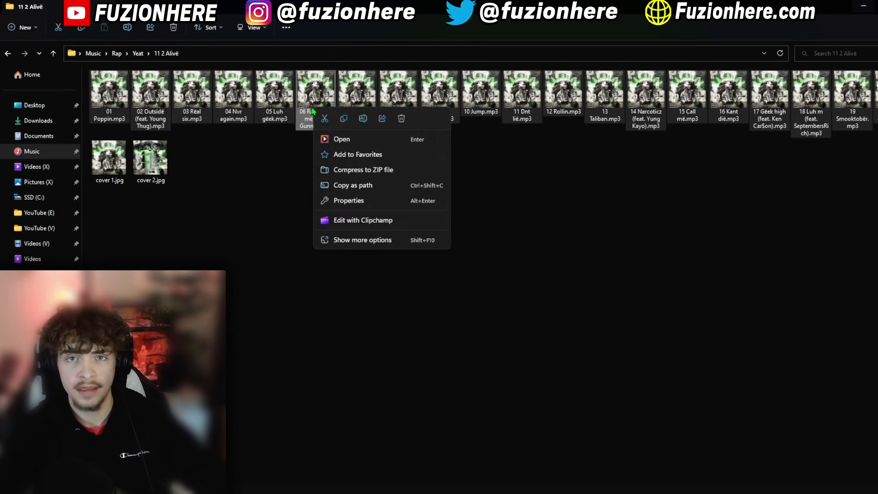
{"action": "left_click", "coordinate": [351, 241]}
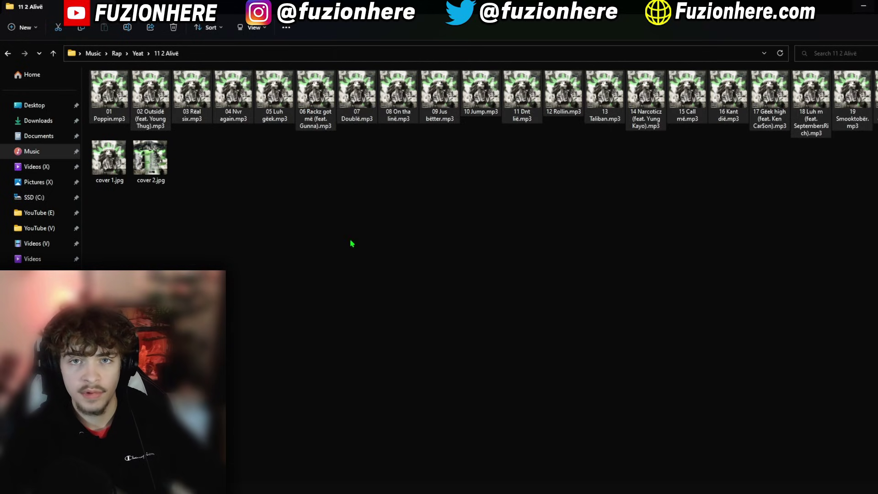
{"action": "left_click", "coordinate": [385, 455]}
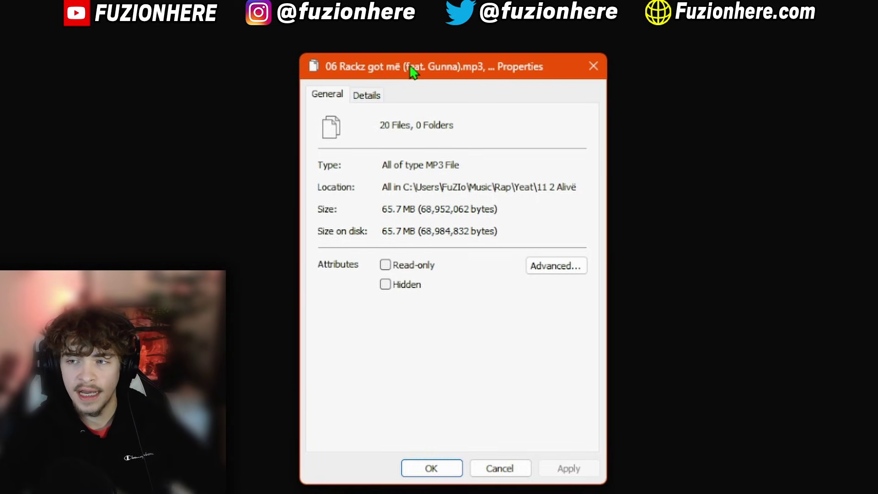
{"action": "left_click", "coordinate": [382, 93]}
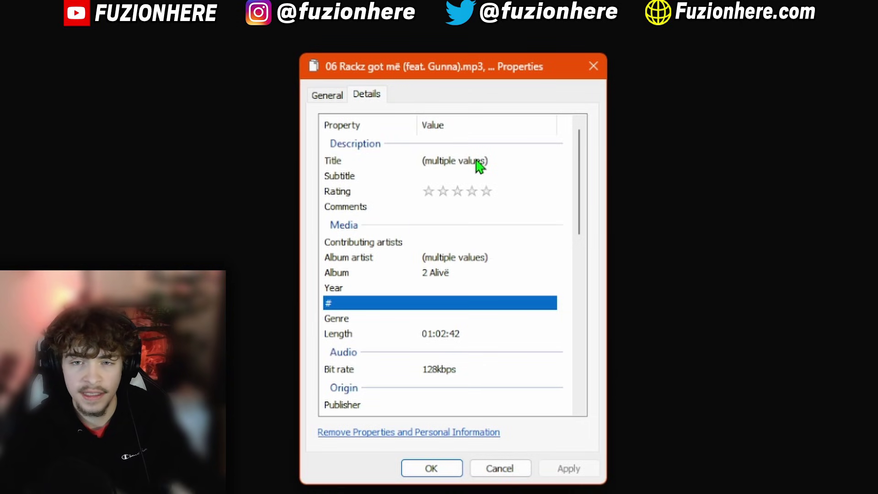
Change the Album value to 'Fuzionhere' and apply it to all 20 files
{"action": "left_click", "coordinate": [447, 274]}
{"action": "key", "text": "BackSpace"}
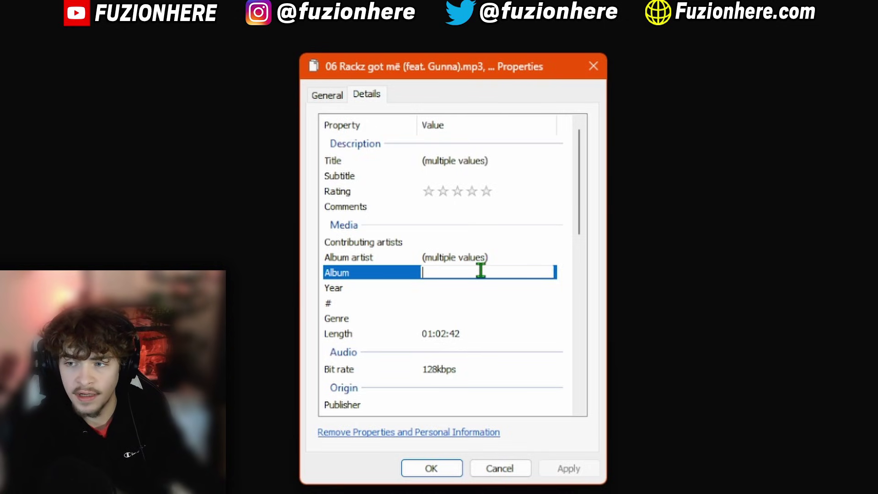
{"action": "type", "text": "Fuzionhere"}
{"action": "key", "text": "Tab"}
{"action": "left_click", "coordinate": [569, 469]}
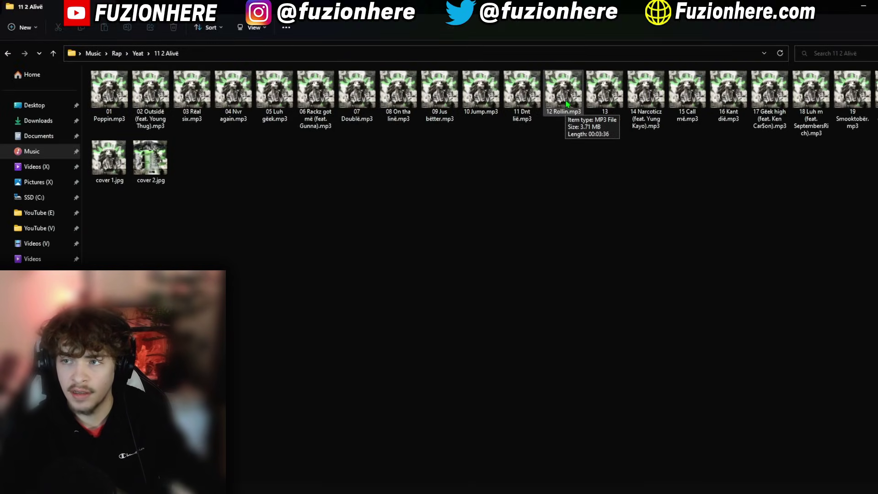
Play a track in Media Player, show the 2 Alivë album page, and open Edit info
{"action": "double_click", "coordinate": [566, 101]}
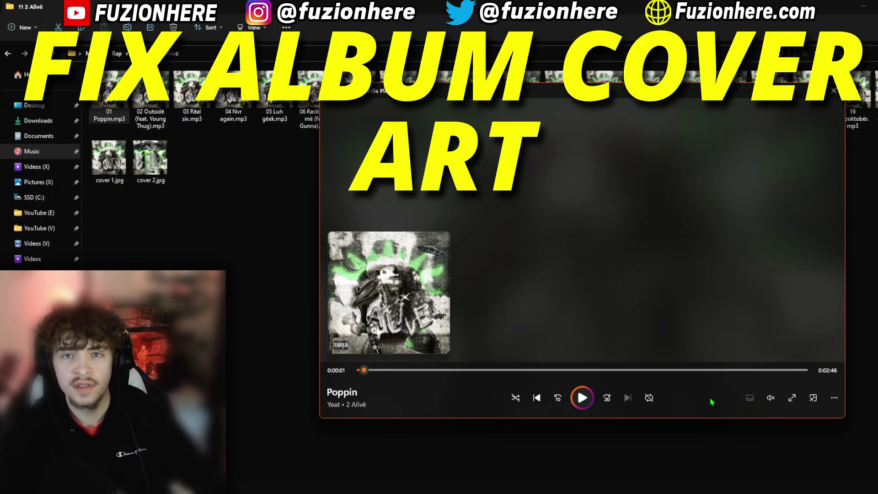
{"action": "left_click_drag", "start_coordinate": [712, 402], "coordinate": [725, 430]}
{"action": "left_click_drag", "start_coordinate": [455, 124], "coordinate": [437, 116]}
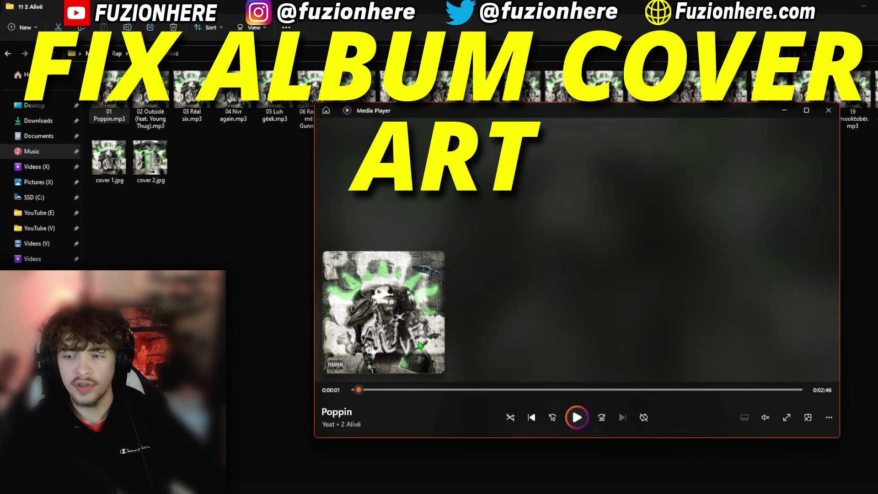
{"action": "right_click", "coordinate": [390, 309]}
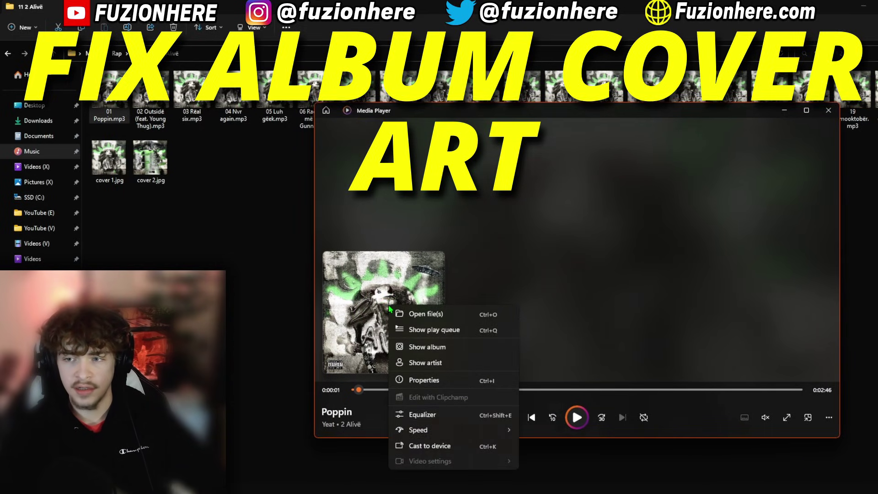
{"action": "left_click", "coordinate": [431, 348]}
{"action": "left_click_drag", "start_coordinate": [571, 117], "coordinate": [547, 124]}
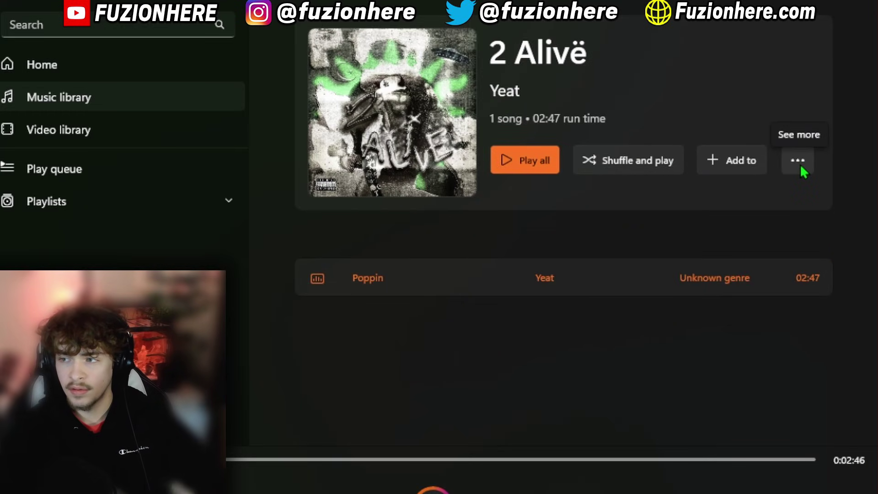
{"action": "left_click", "coordinate": [798, 161]}
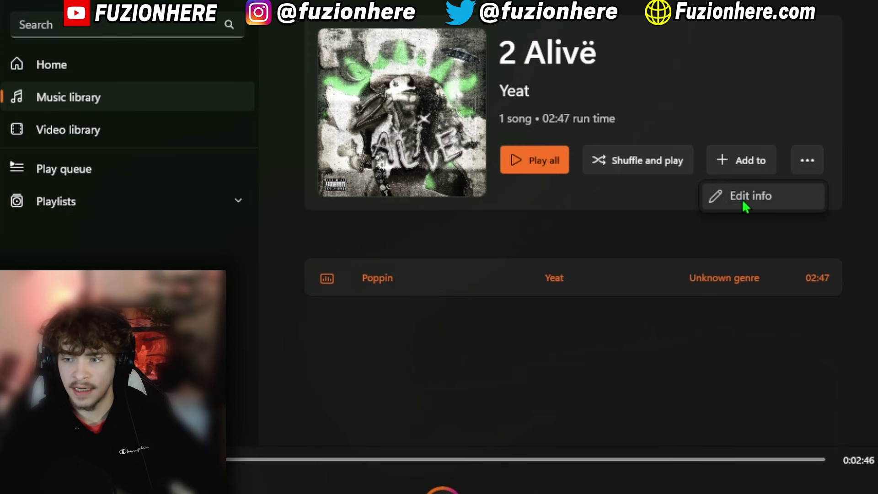
{"action": "left_click", "coordinate": [745, 200]}
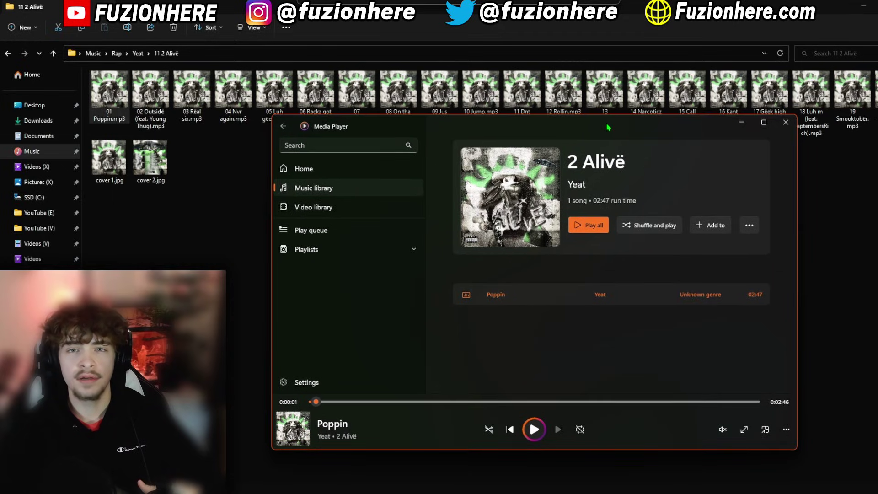
In Spotify Local Files, search for Poppin, then play and pause it
{"action": "left_click_drag", "start_coordinate": [608, 128], "coordinate": [614, 126]}
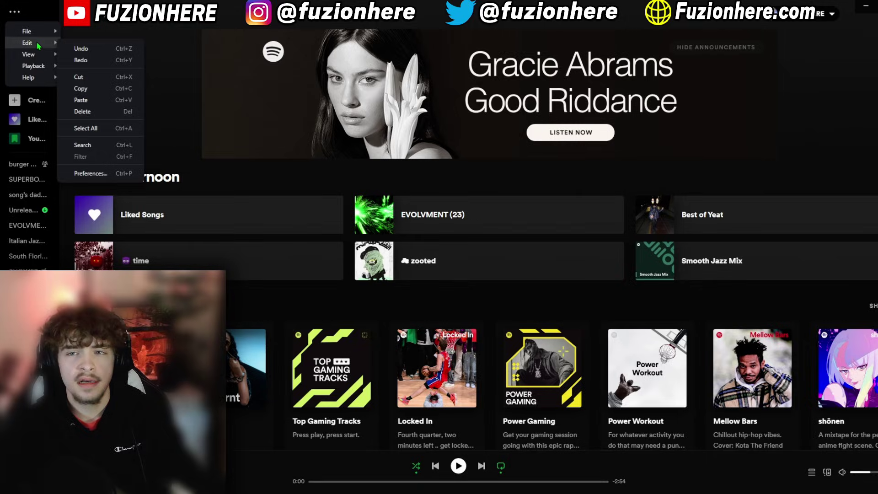
{"action": "left_click", "coordinate": [100, 177]}
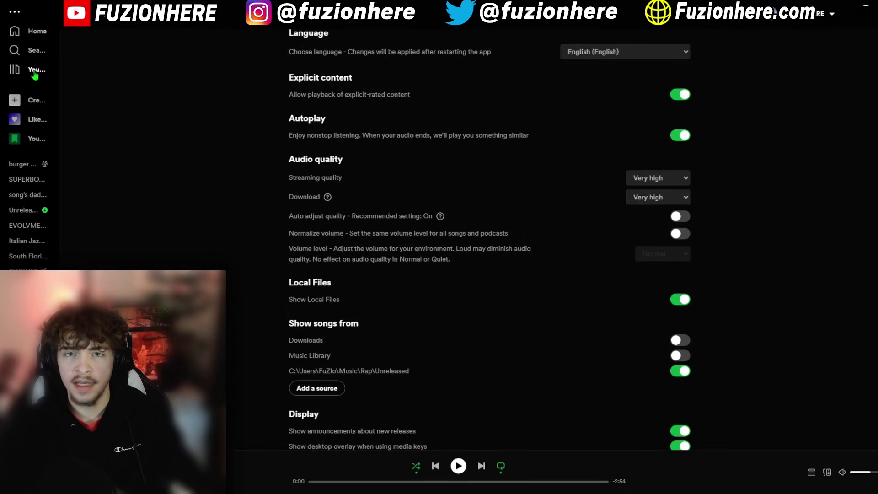
{"action": "left_click", "coordinate": [34, 72]}
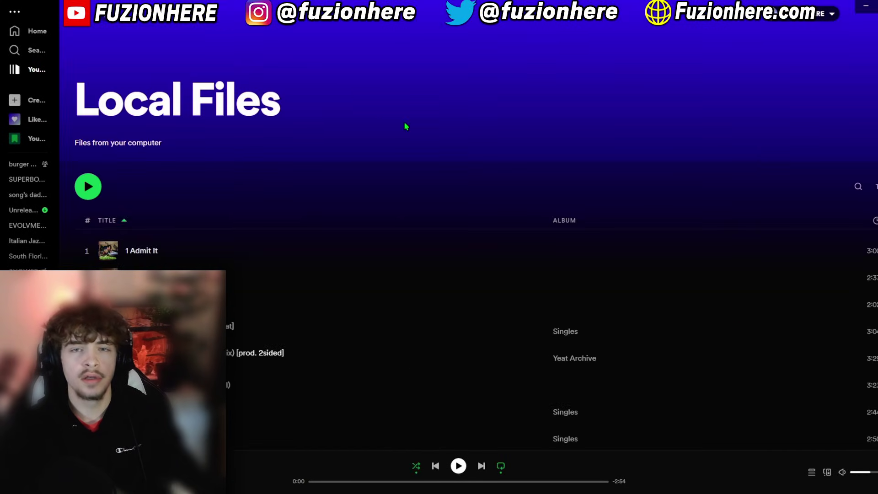
{"action": "key", "text": "ctrl+f"}
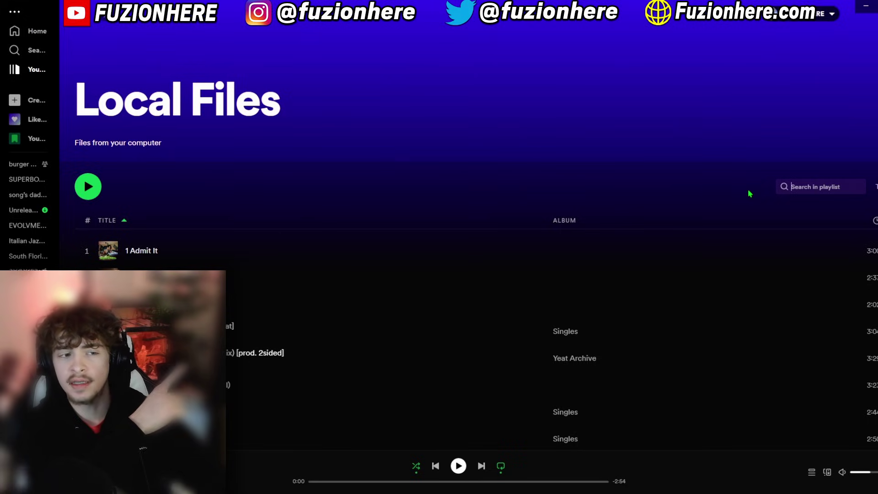
{"action": "type", "text": "Poppin"}
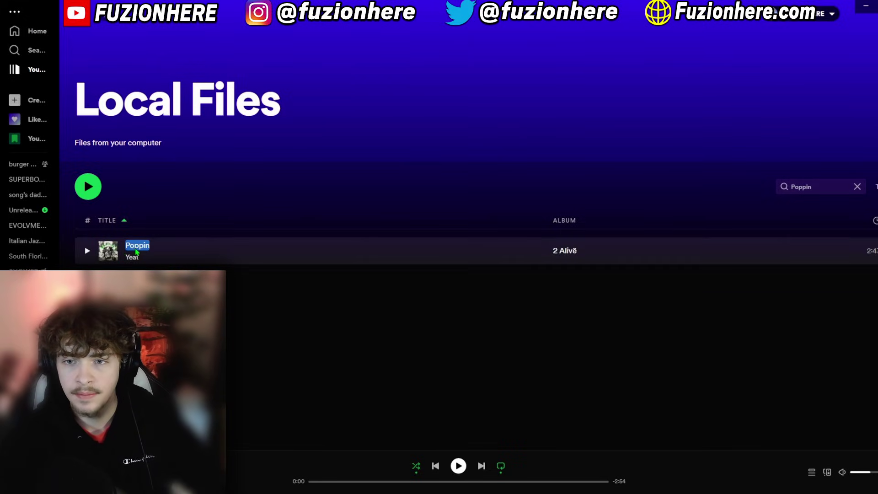
{"action": "double_click", "coordinate": [173, 259]}
{"action": "key", "text": "space"}
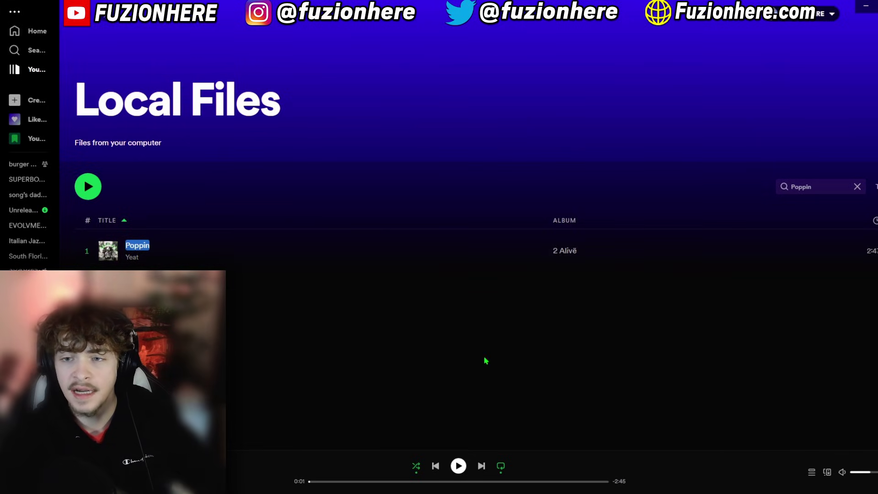